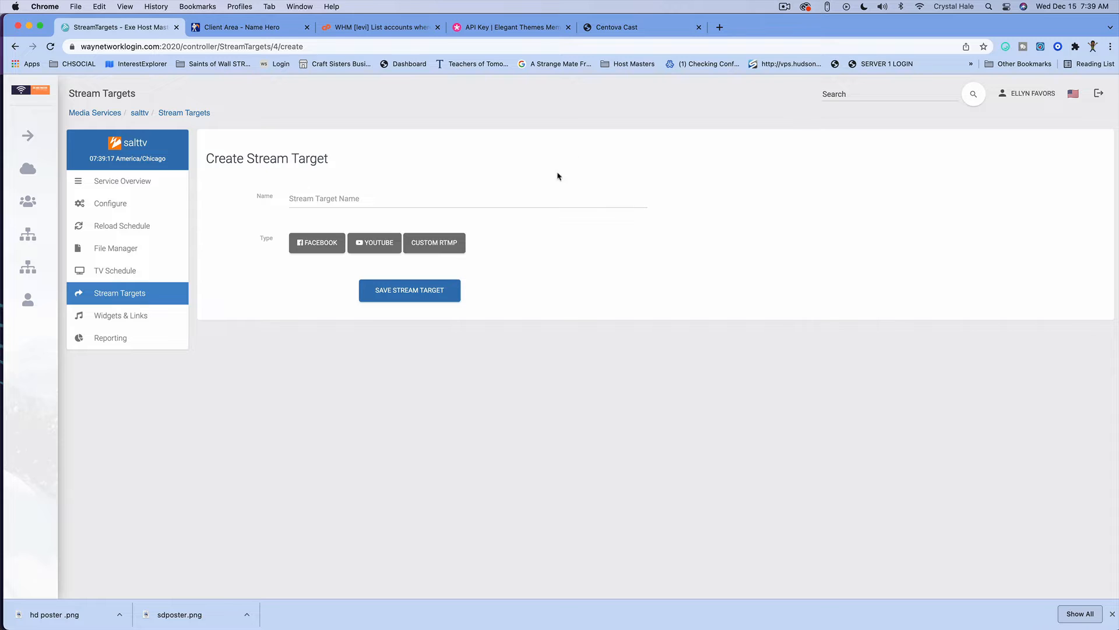
Open the existing SALTT NETWORK Facebook stream target for management and set its source stream to Entire Publish Point.
click(404, 203)
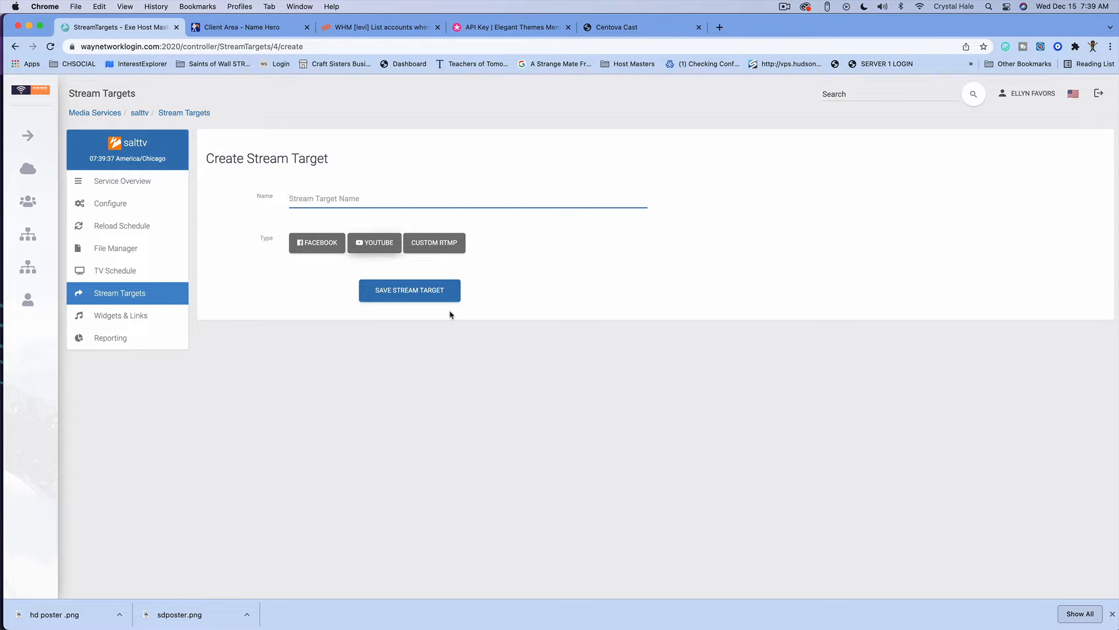
click(144, 298)
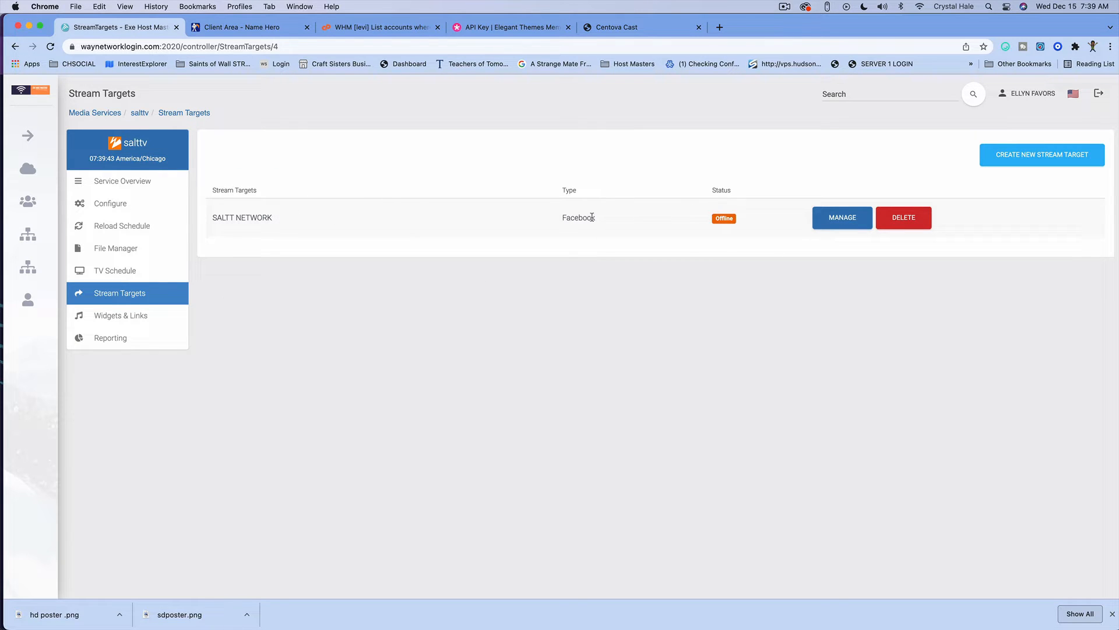
click(841, 219)
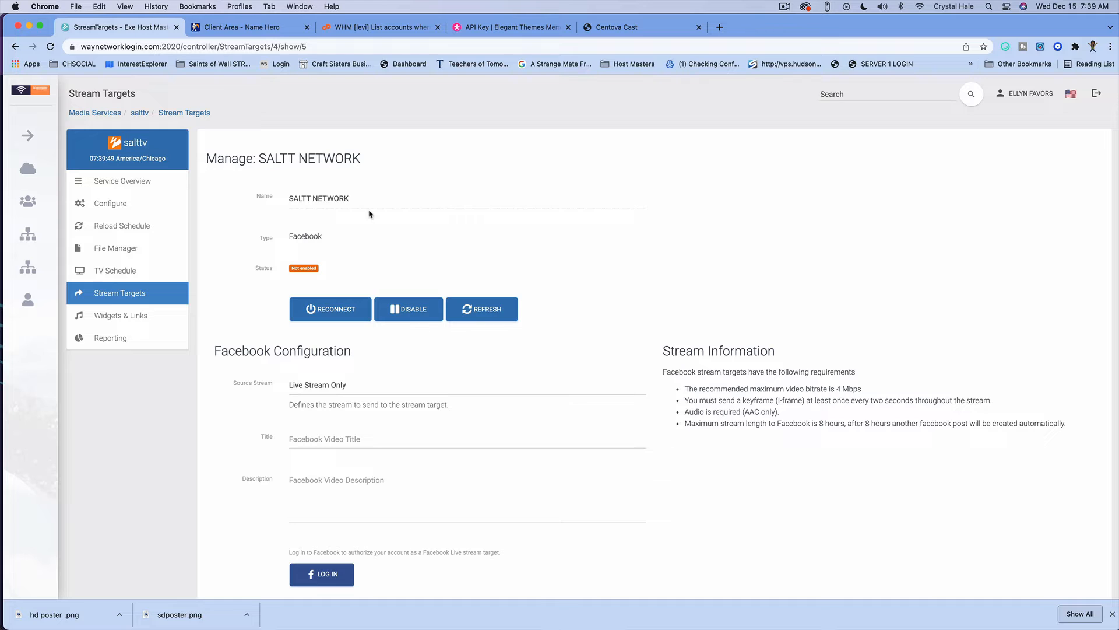
click(370, 383)
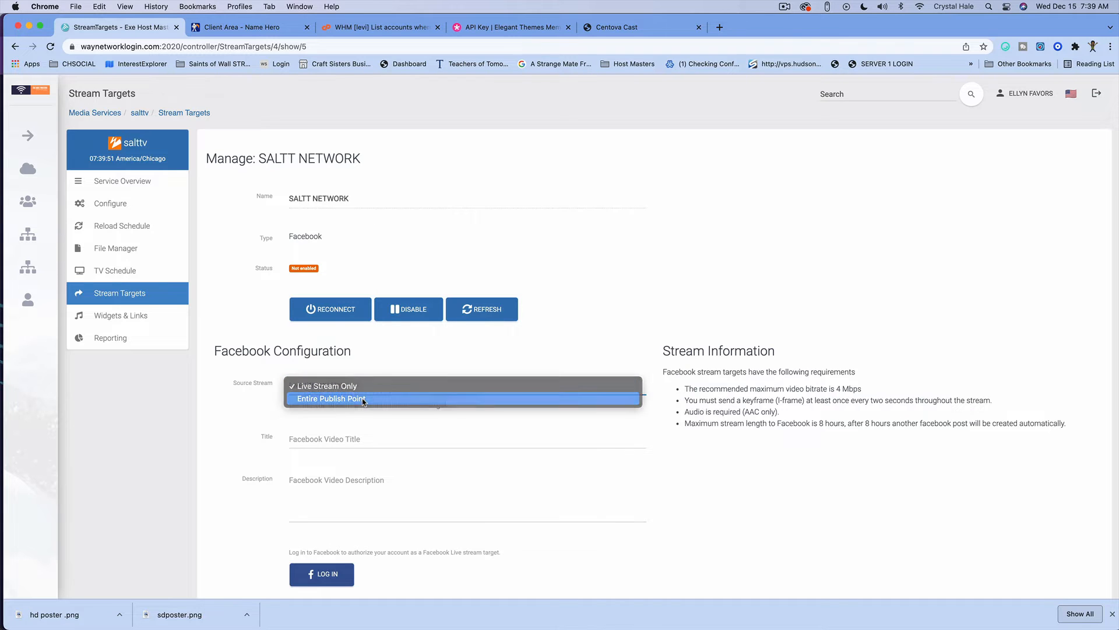
click(363, 399)
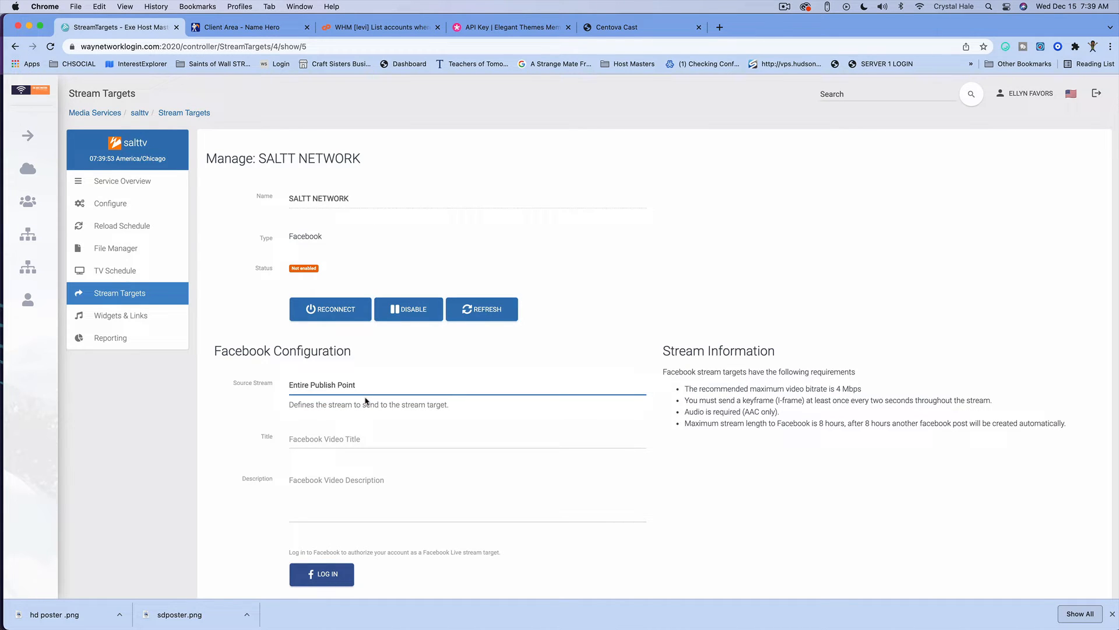
Enter "SALTT TV Live" as the Facebook video title.
click(336, 438)
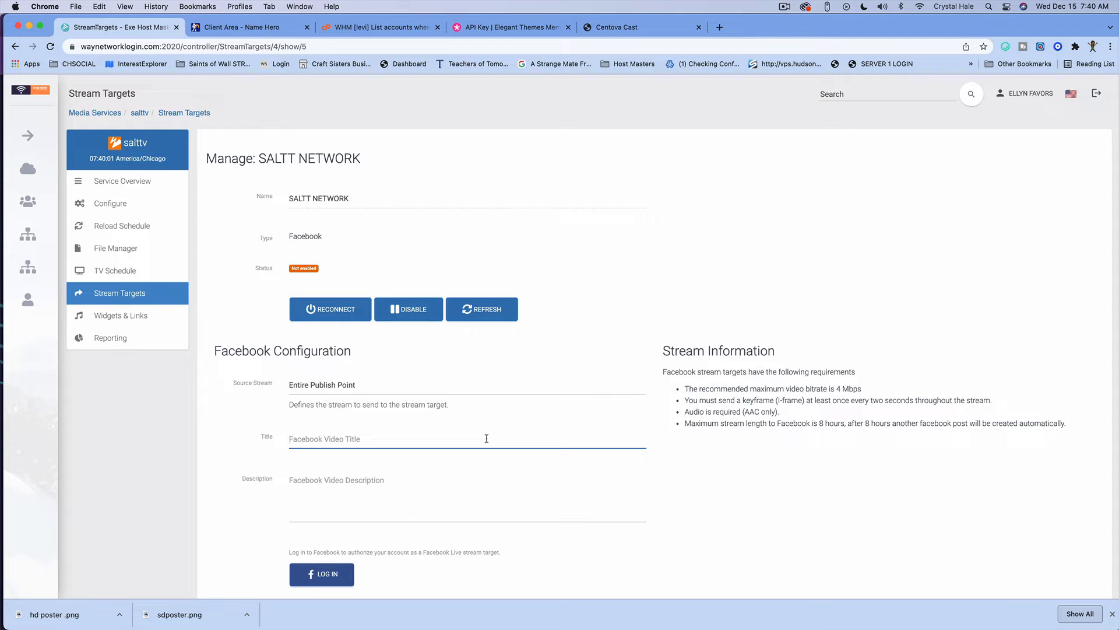
text(SALTT TV Live)
key(Tab)
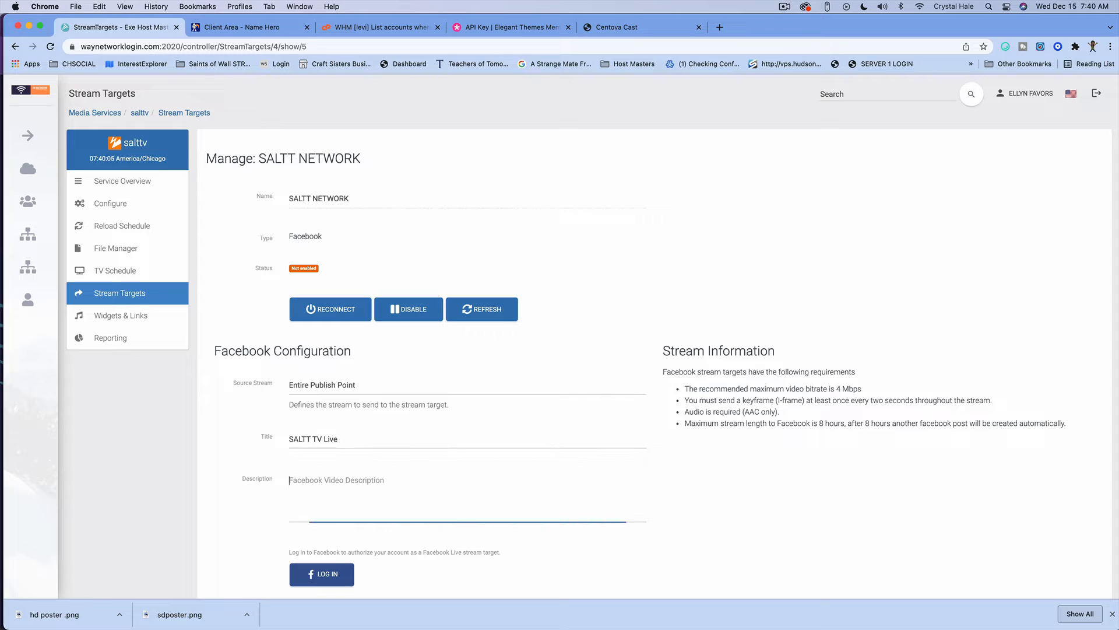
Set the Facebook video description to "Thank you for watching SALTT TV live. Add us to your Roku line up using Channel Code SALTTTV.".
text(Thank you for watching SALTT TV live)
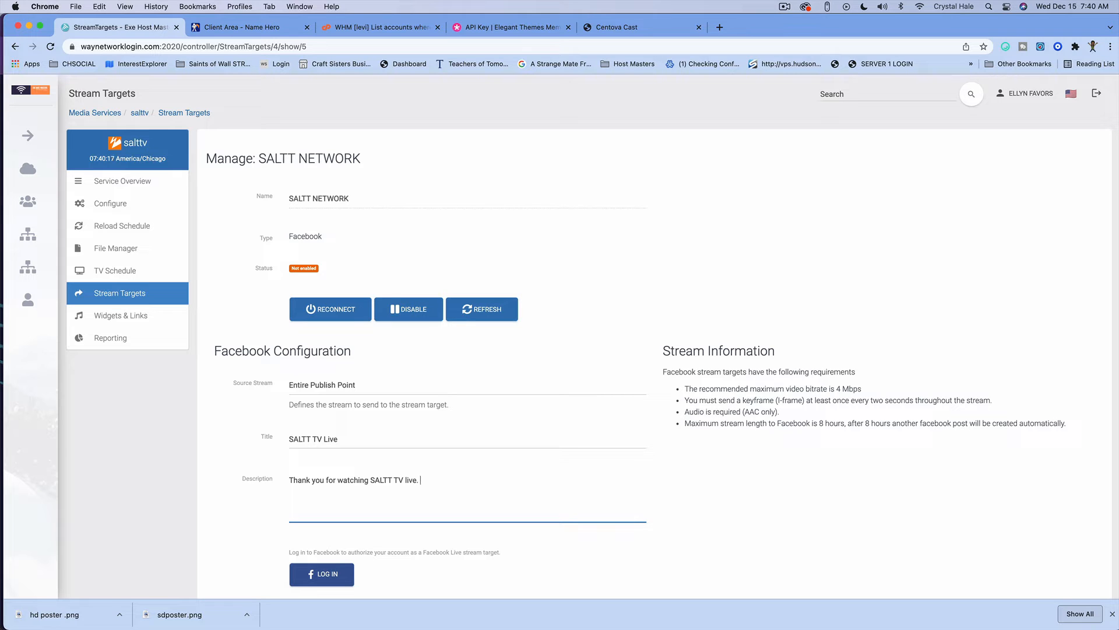
text(.  Pl)
key(BackSpace)
key(BackSpace)
text(Add us to your Roku line up using)
key(BackSpace)
key(BackSpace)
key(BackSpace)
text(ng Channel Co)
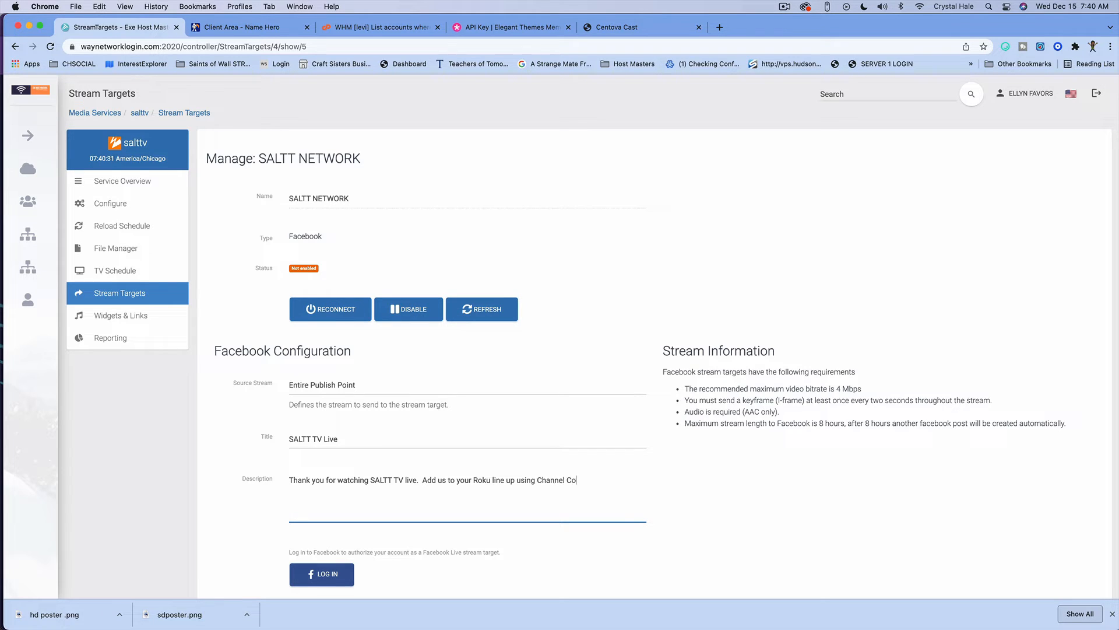
text(de )
text(Sal)
text(L)
text(TTT)
text(V.)
key(Return)
Authorize the Facebook account for the stream target, and save the target with SALTT Radio as its publishing destination.
click(326, 577)
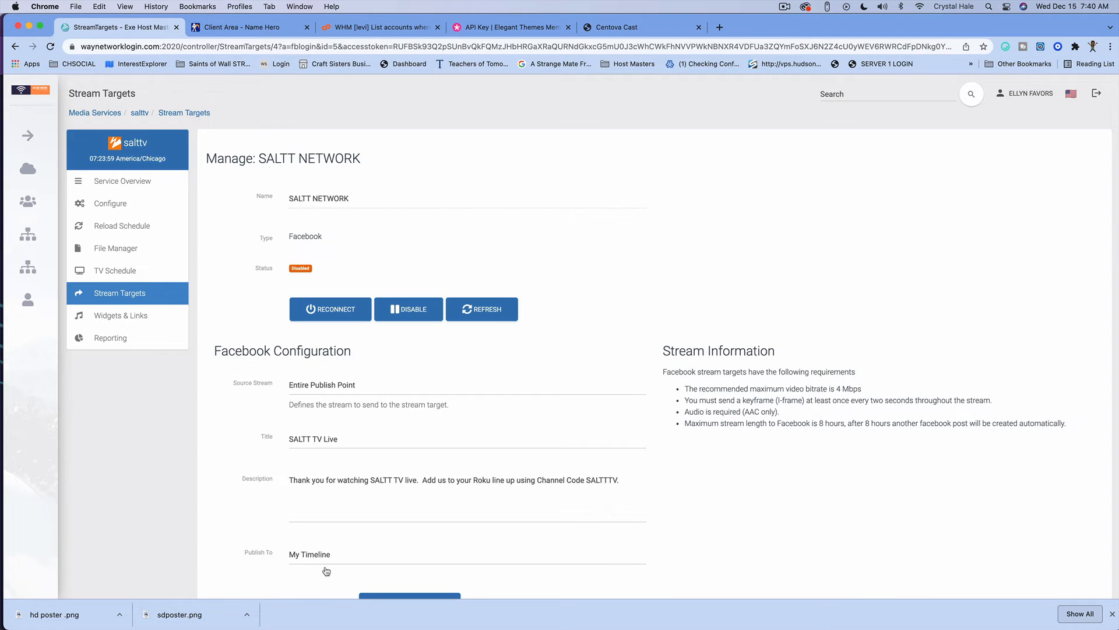
scroll(348, 533, down, 2)
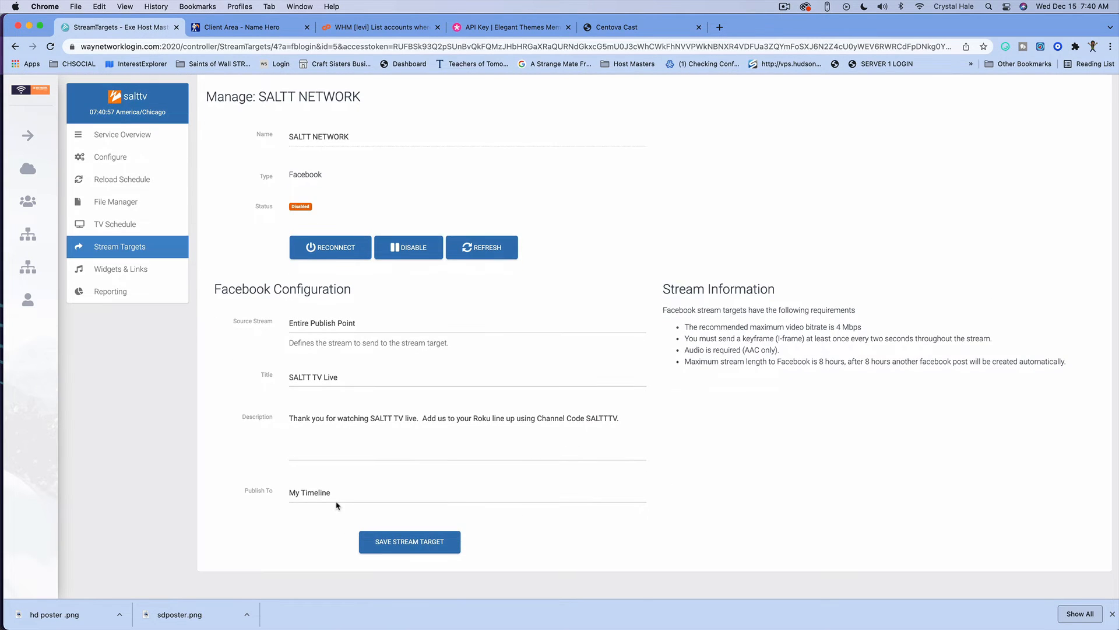
click(339, 497)
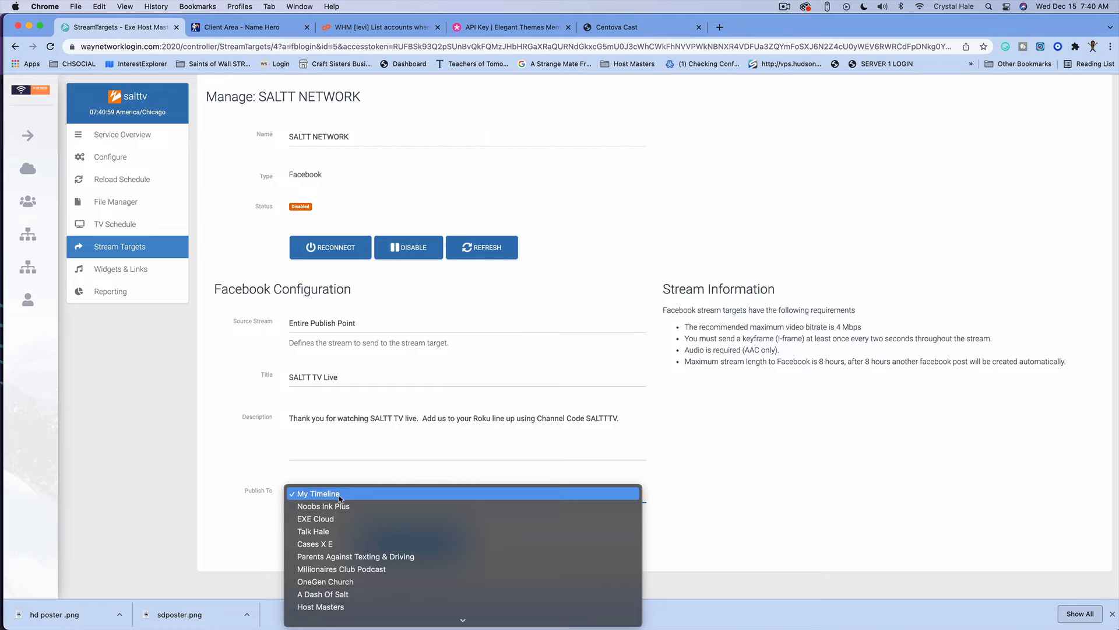
scroll(414, 527, down, 3)
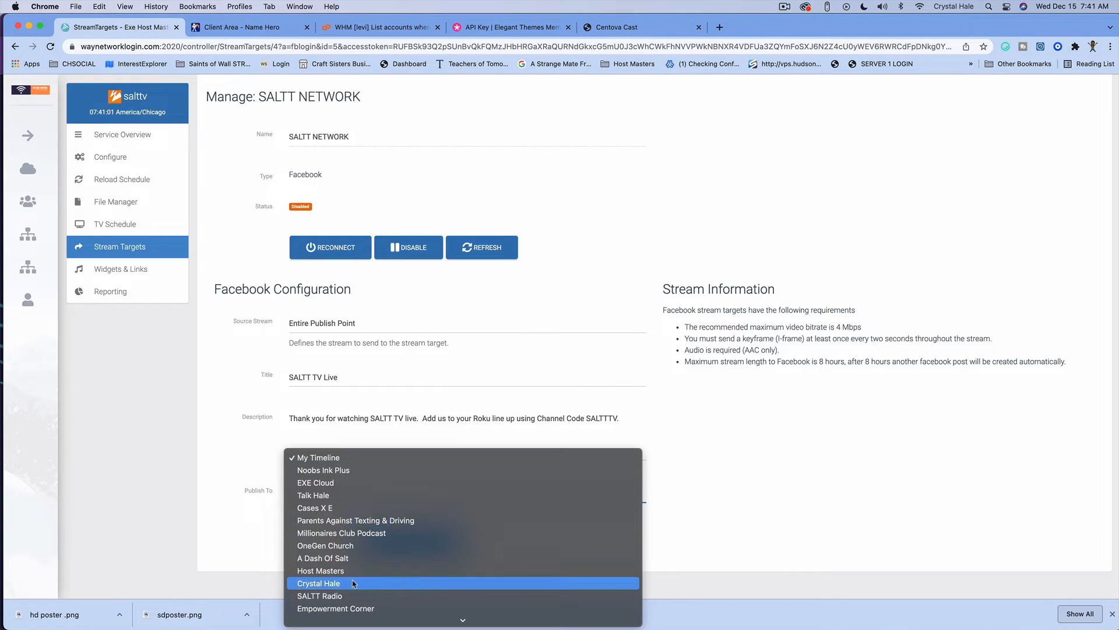
click(373, 595)
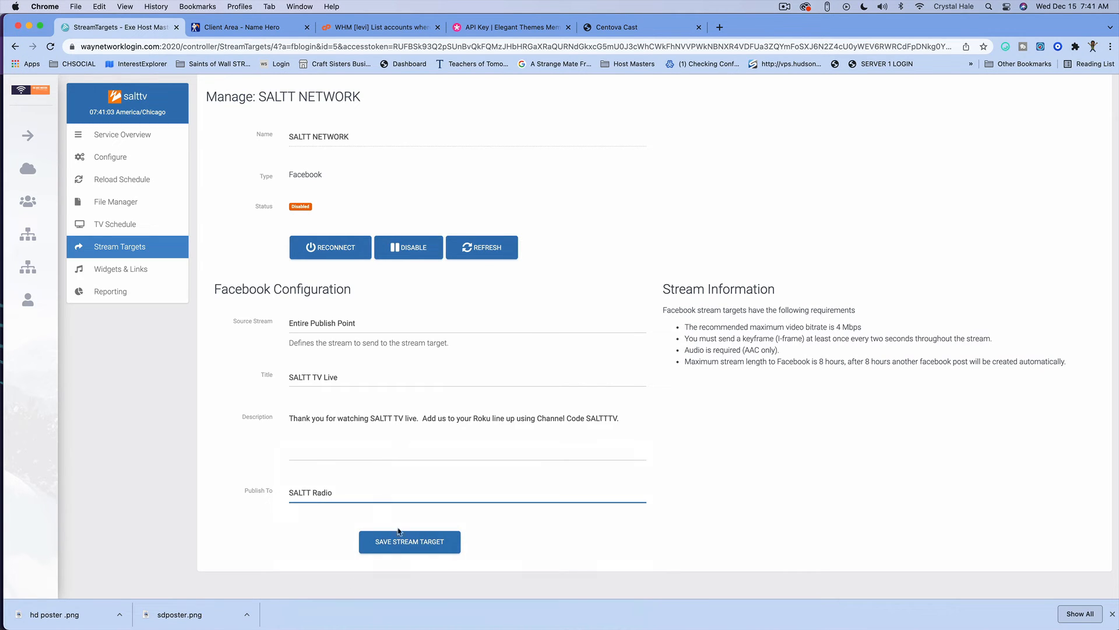
click(404, 545)
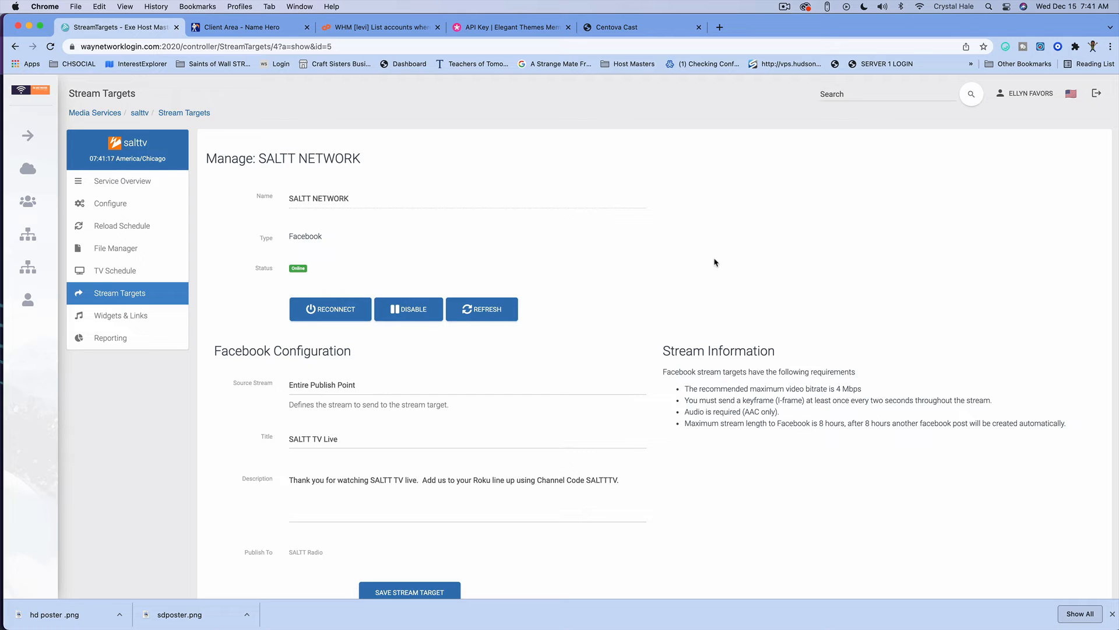
Load facebook.com in a new browser tab and close the Elegant Themes API Key and Centova Cast tabs.
click(719, 27)
click(681, 49)
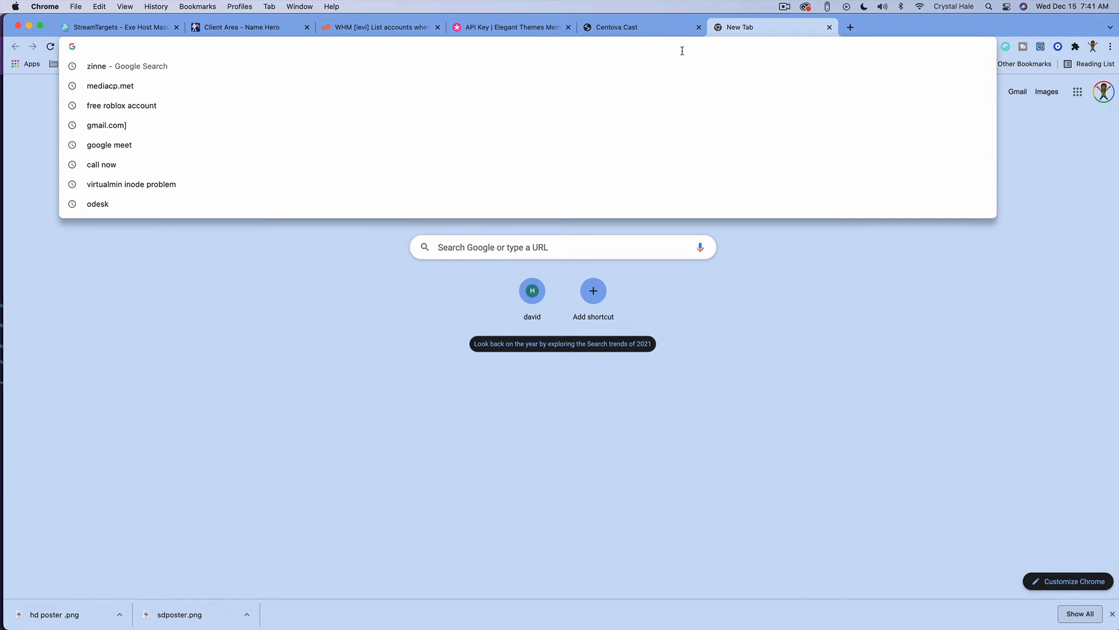
text(facebook.com)
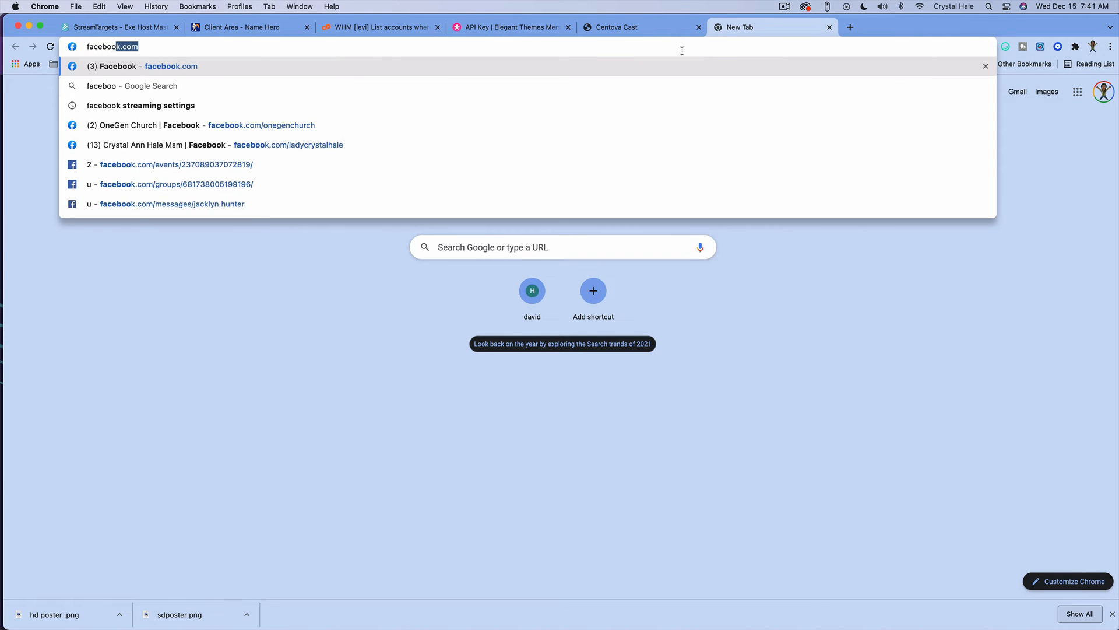
key(Return)
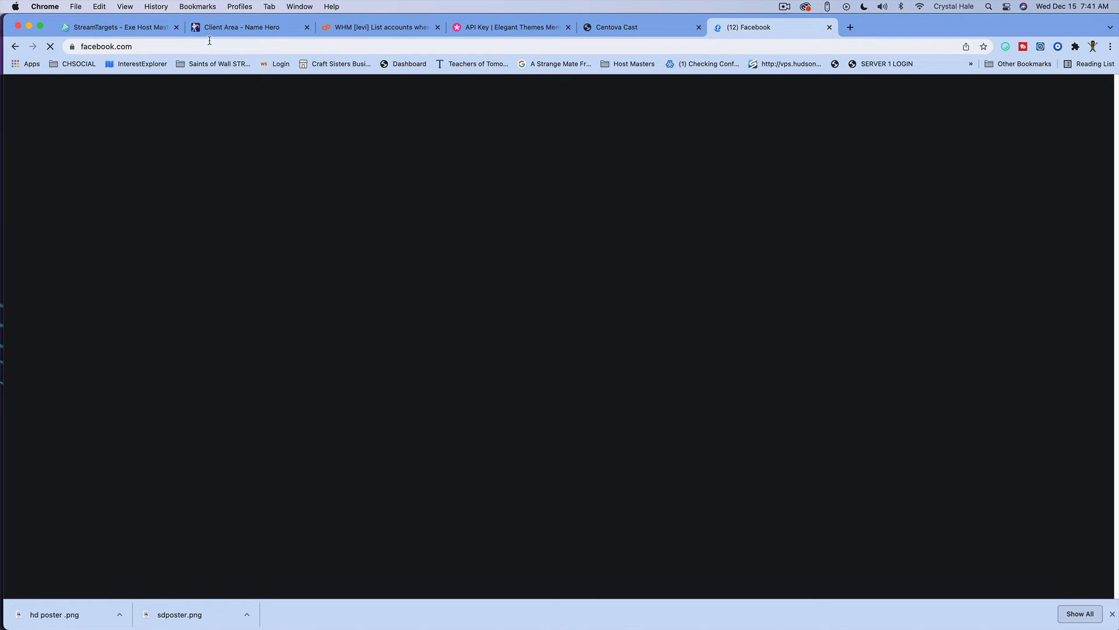
click(569, 27)
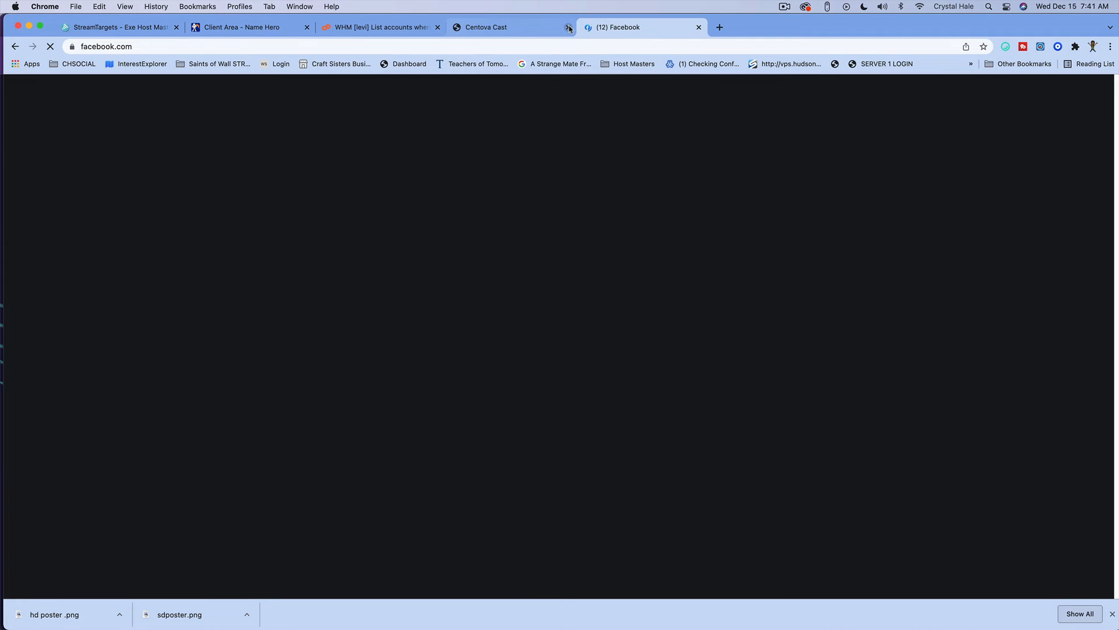
click(569, 27)
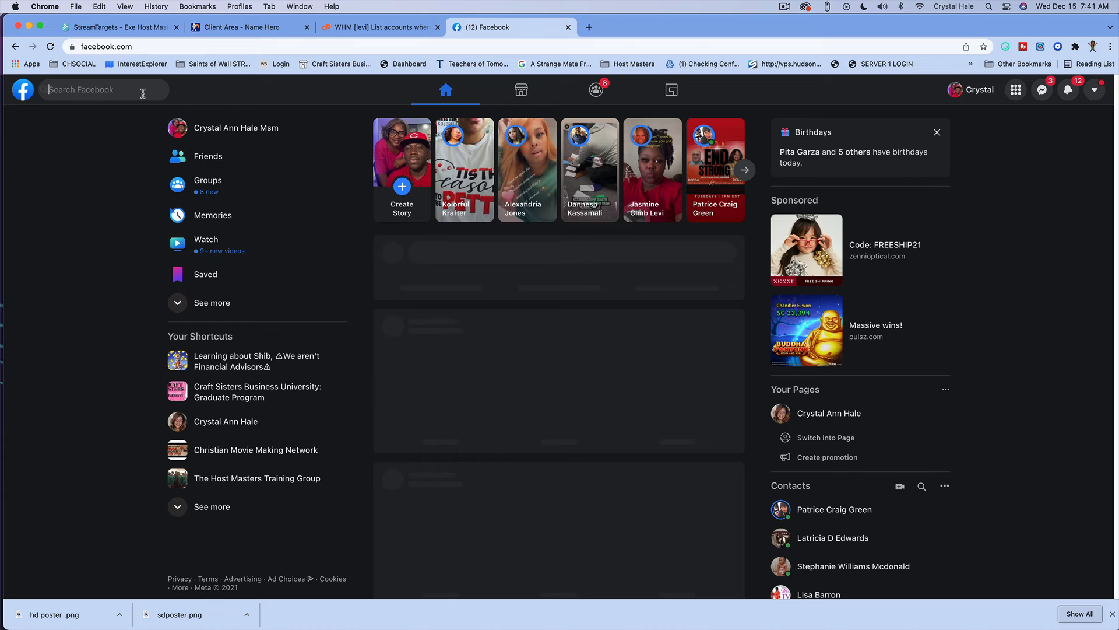
Search Facebook for SALTT Radio and reload the search results page.
click(143, 90)
text(saltt)
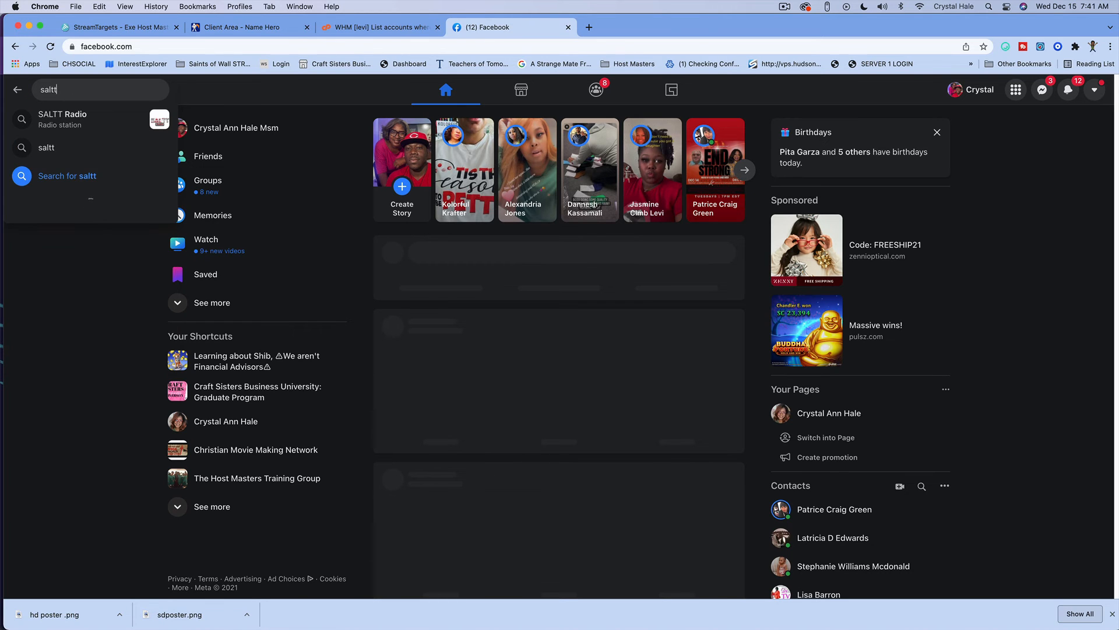
click(95, 124)
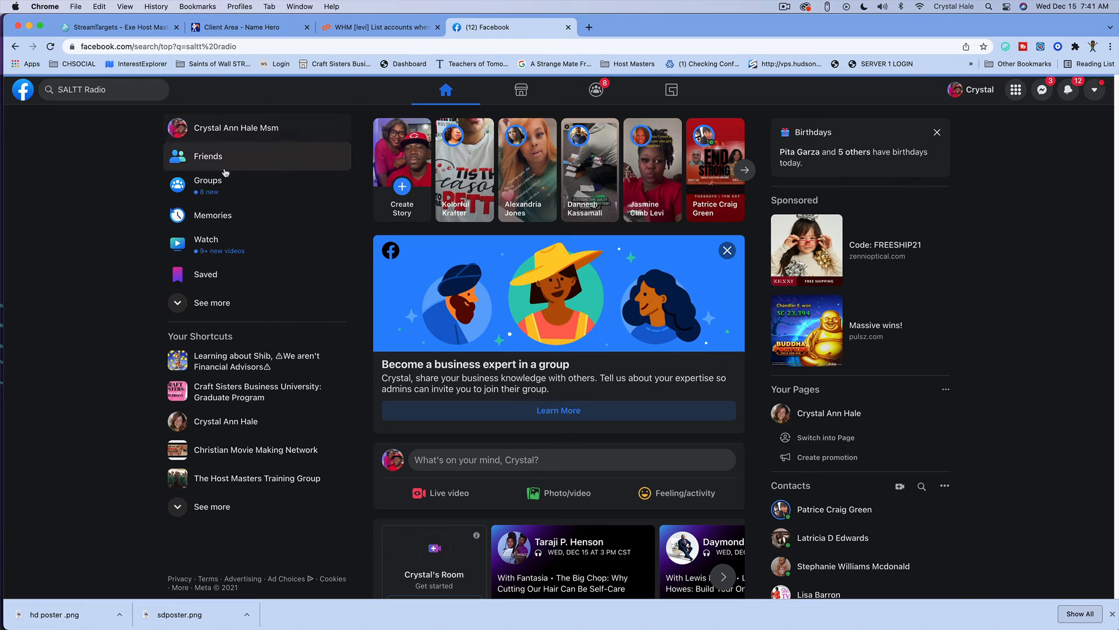
click(120, 94)
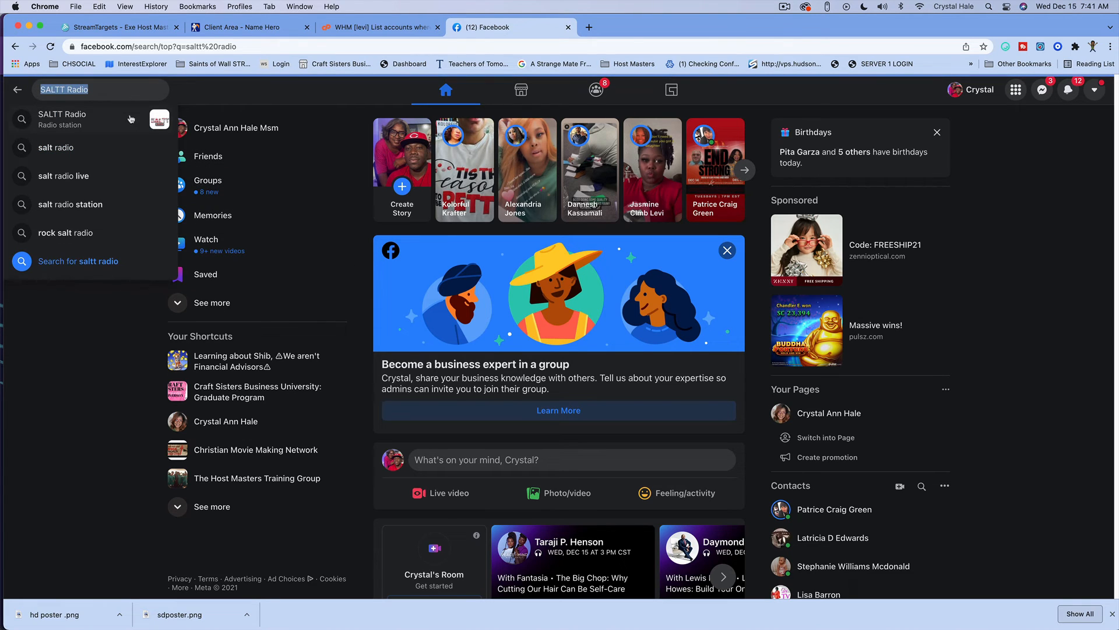
click(149, 119)
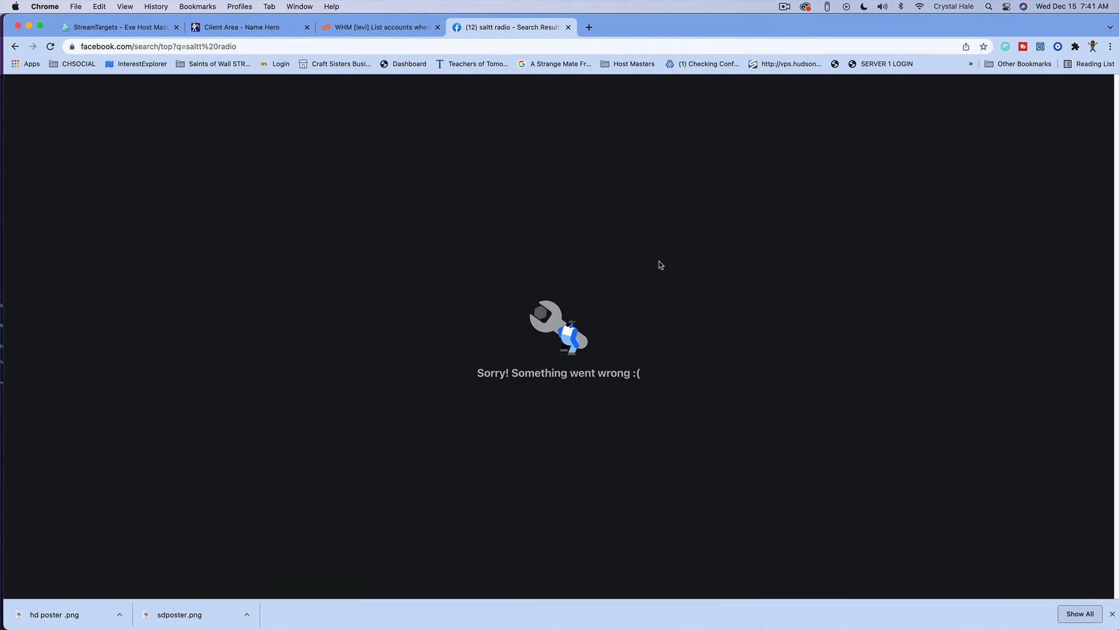
click(50, 46)
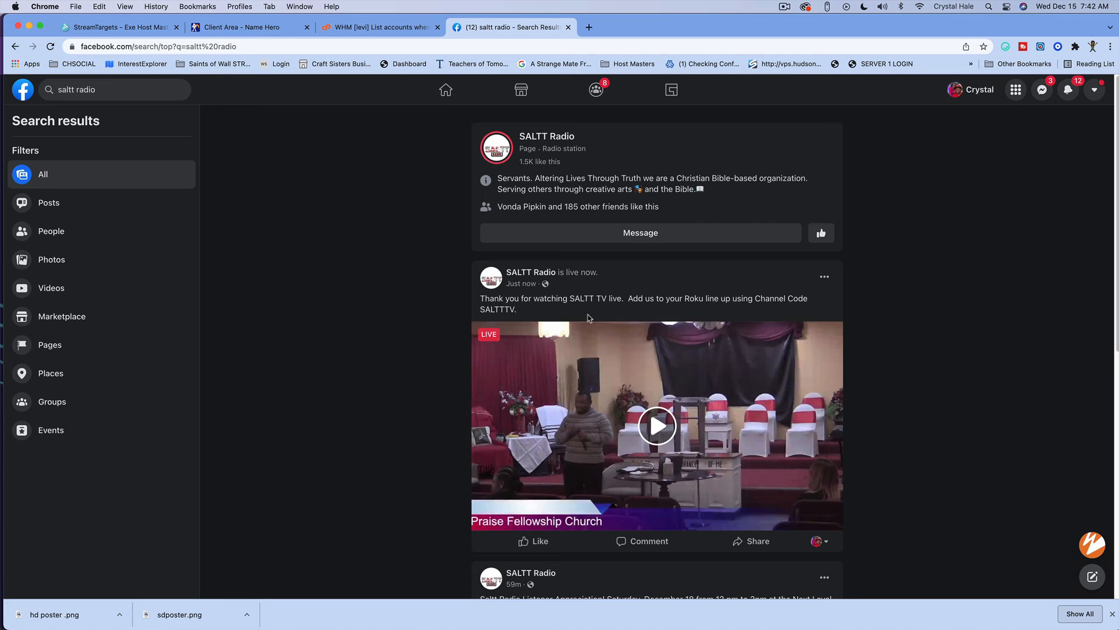
Check the description on SALTT Radio's live video post and look through the page's other posts in the results.
drag(481, 298, 858, 315)
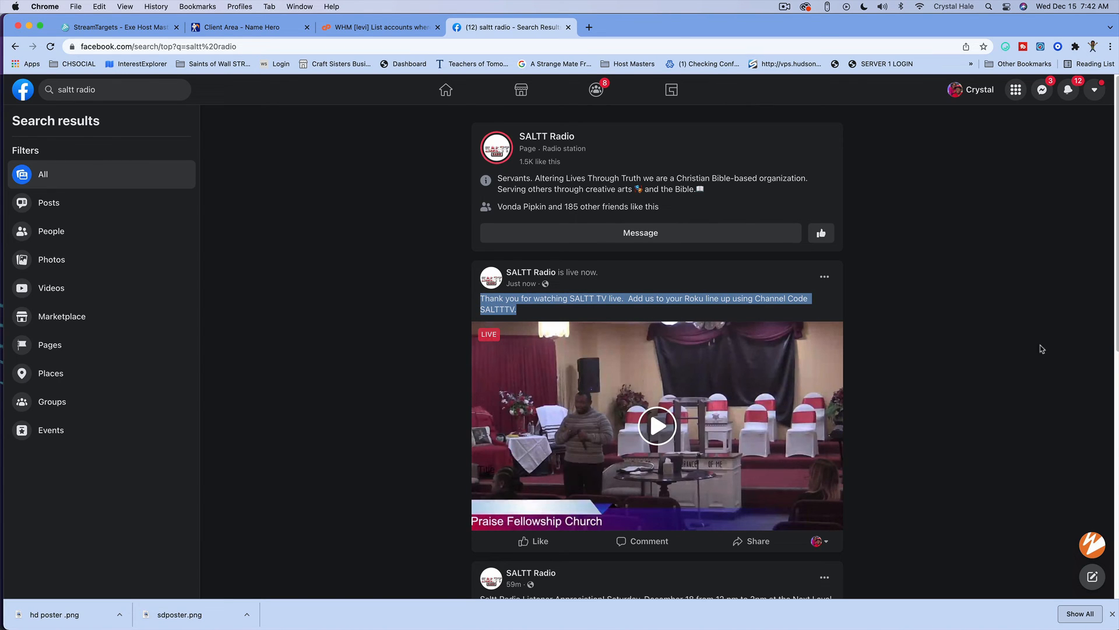
click(995, 358)
scroll(995, 360, down, 1)
scroll(994, 361, down, 8)
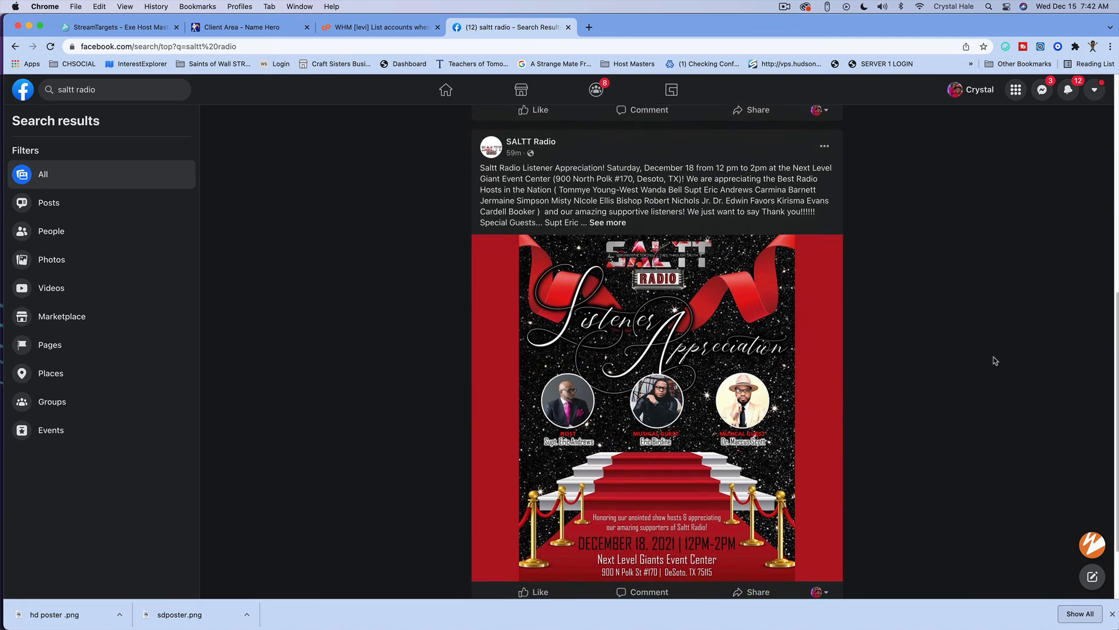
scroll(994, 360, up, 2)
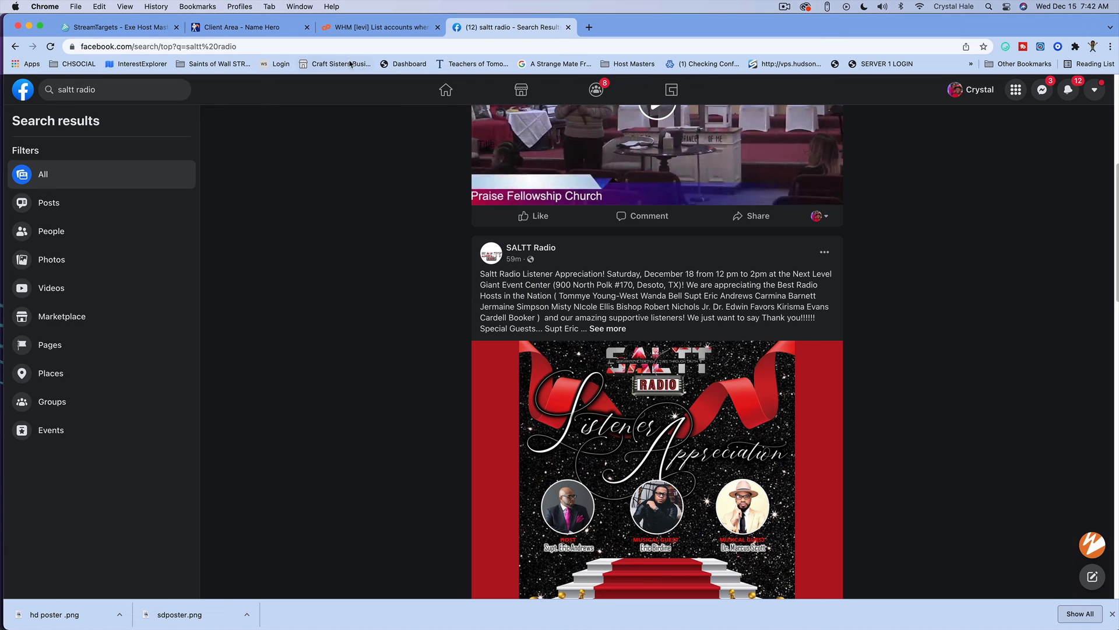
Return to the SALTT NETWORK stream target and disable it.
click(114, 29)
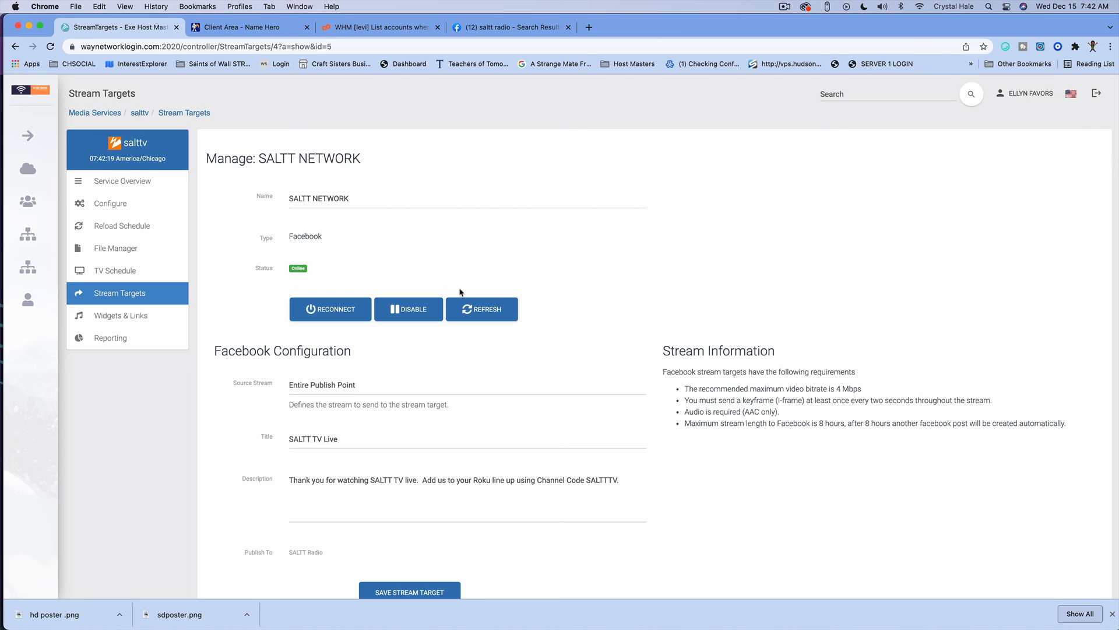
click(408, 307)
scroll(559, 302, down, 2)
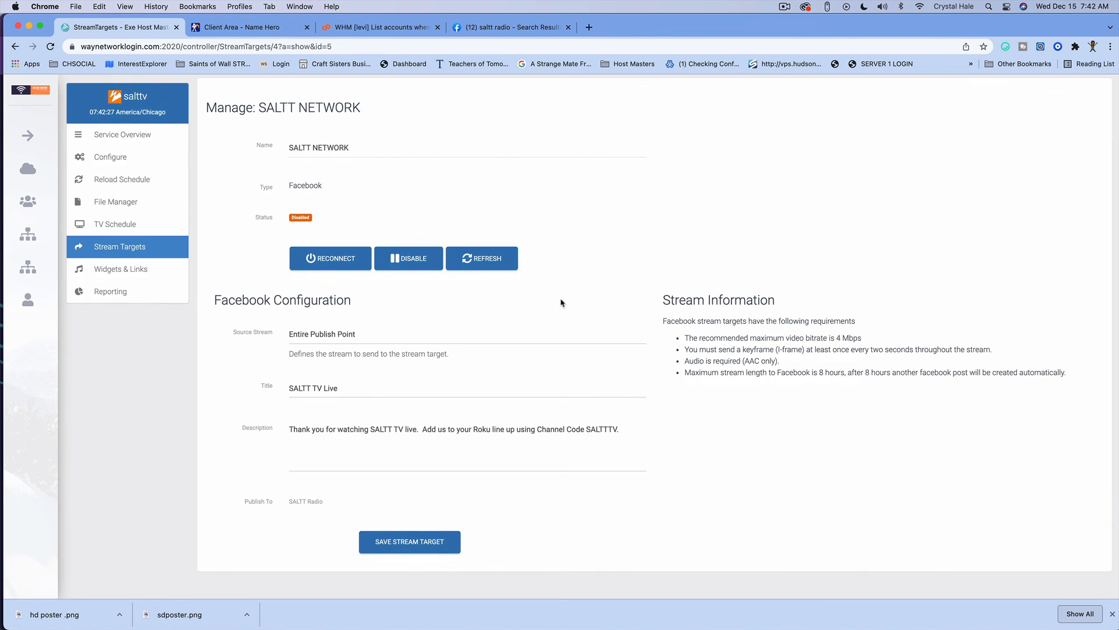
click(121, 138)
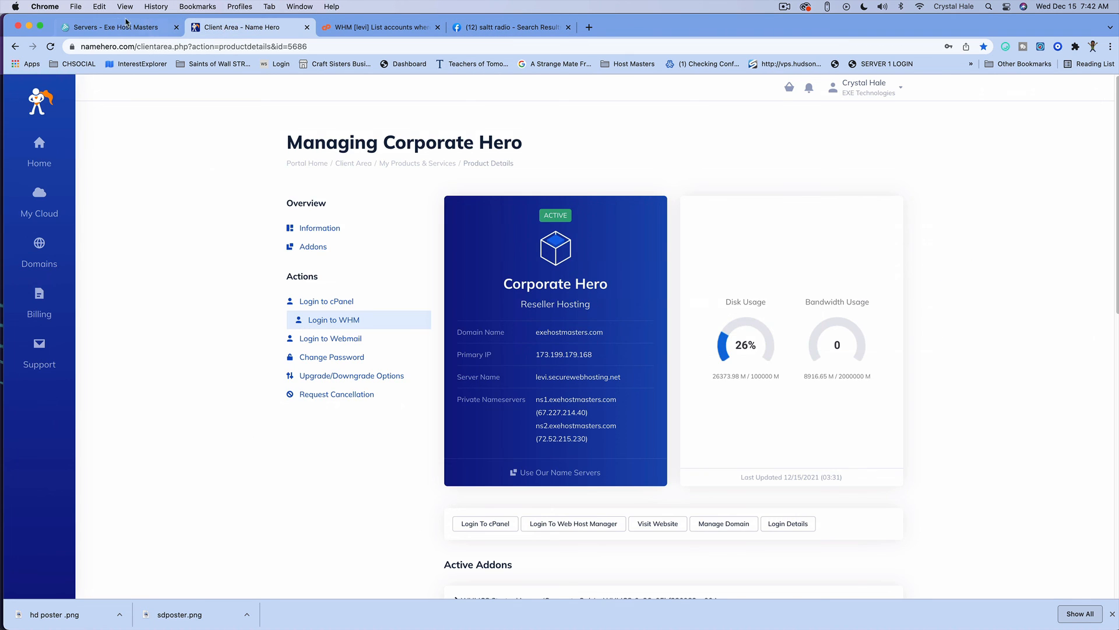
click(127, 26)
click(289, 32)
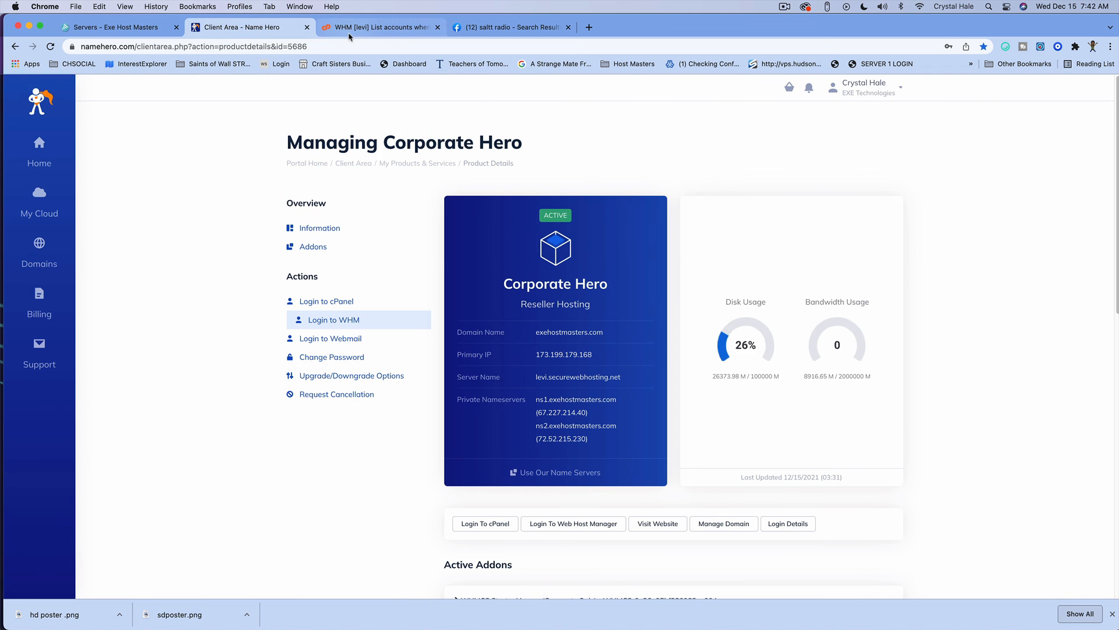